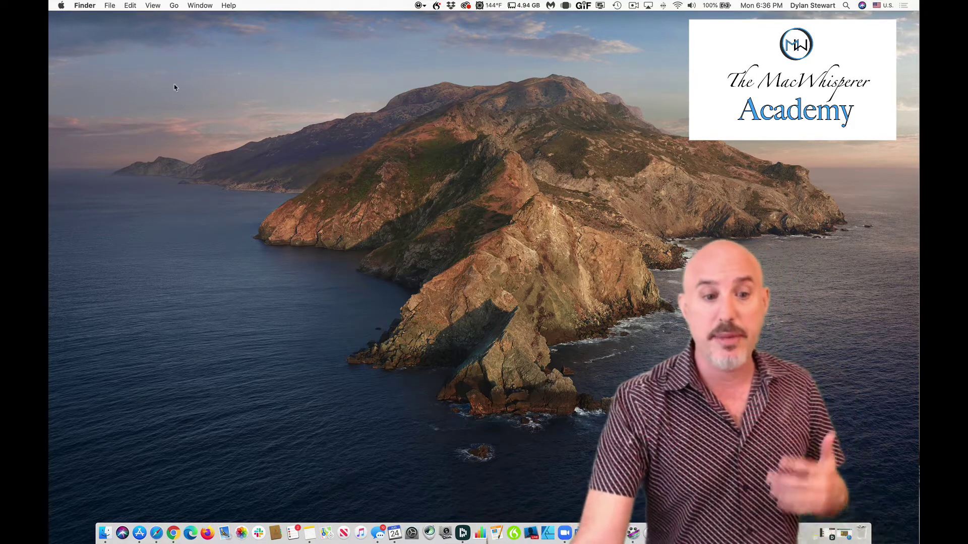
Step: Examine this Mac's storage breakdown for Macintosh HD, checking the sizes of the Documents, iOS Files and Music categories
click(62, 6)
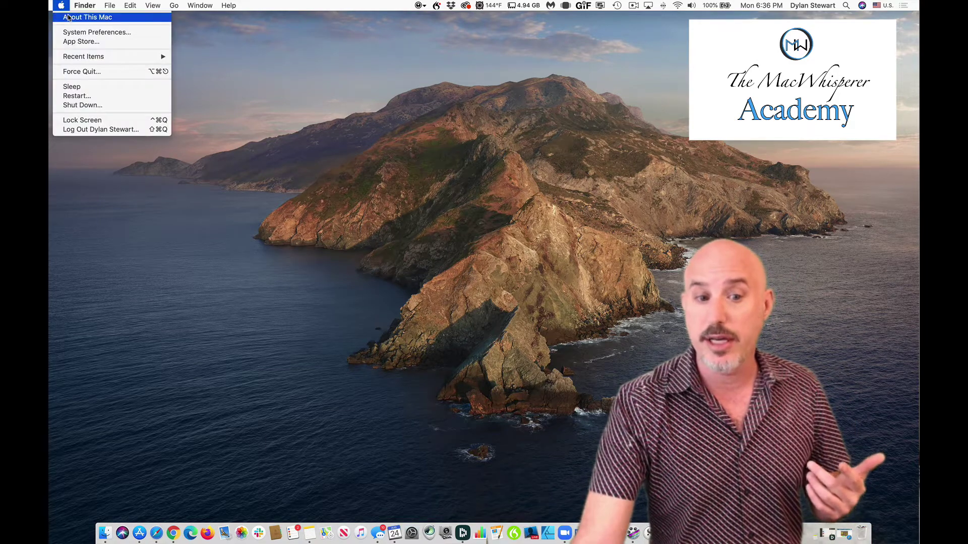
click(69, 17)
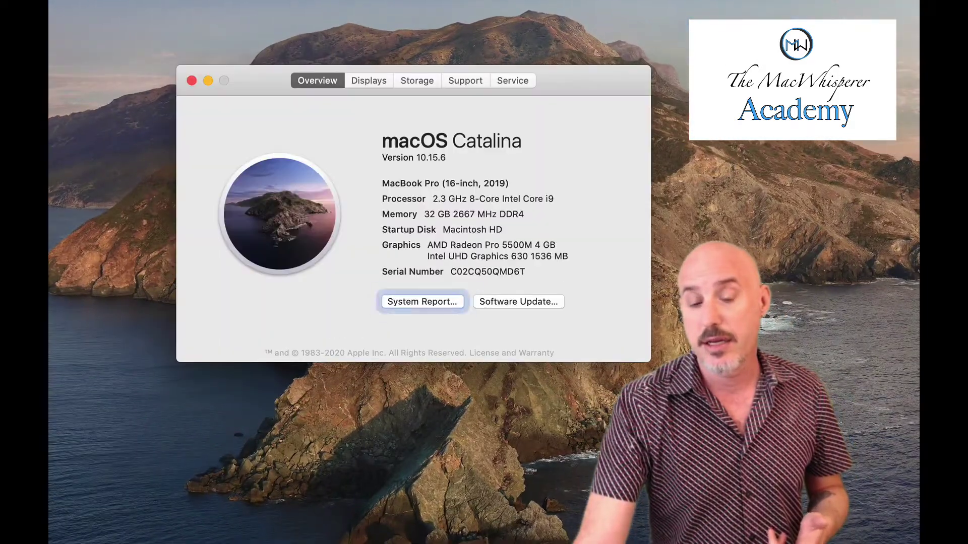
click(410, 80)
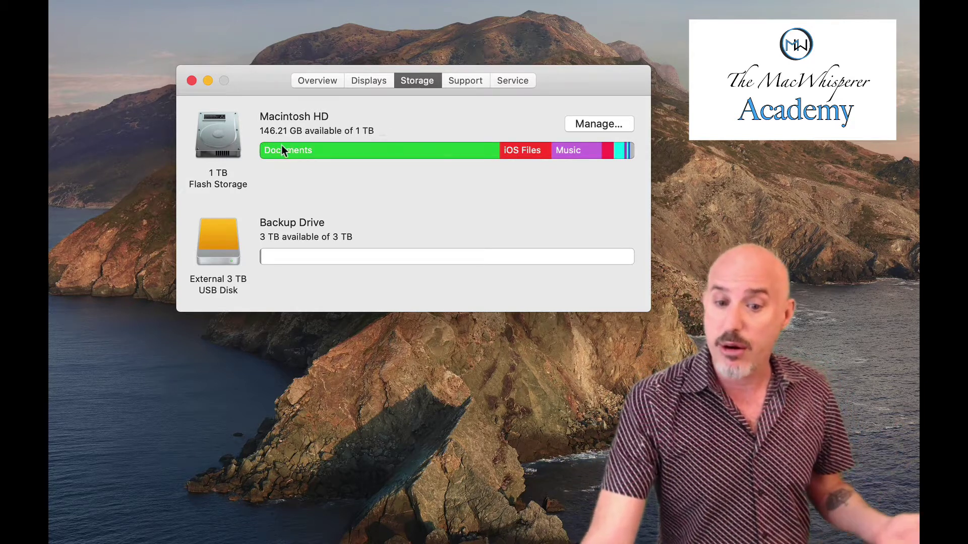
mouse_move(289, 151)
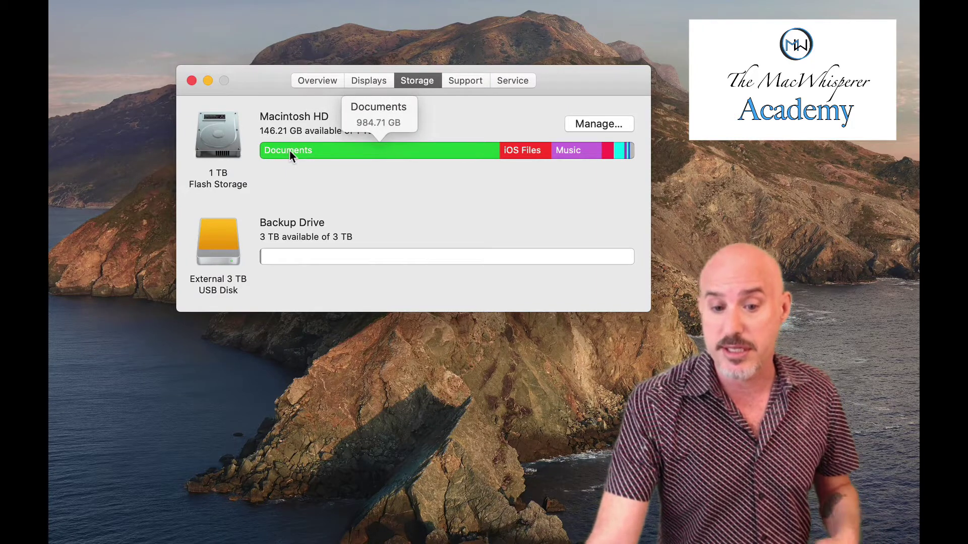
mouse_move(507, 149)
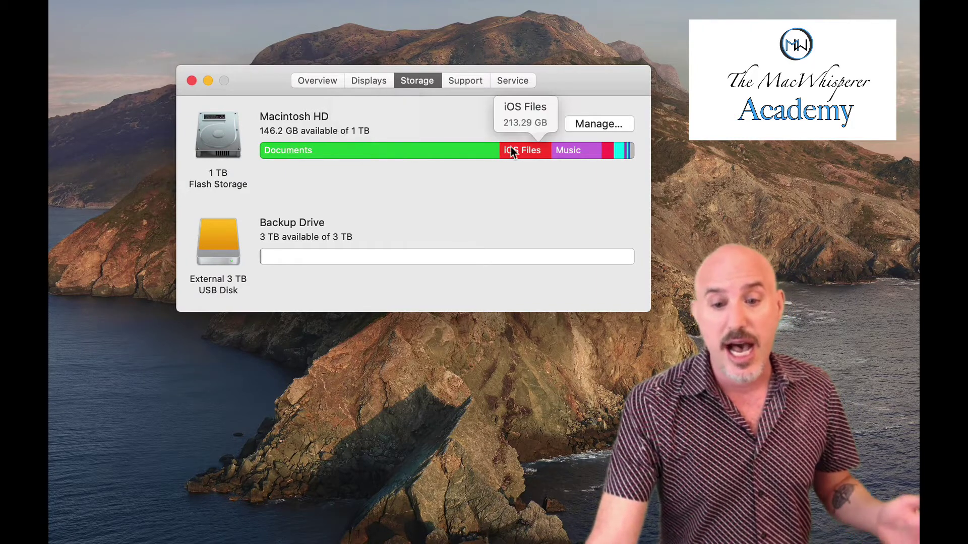
mouse_move(569, 152)
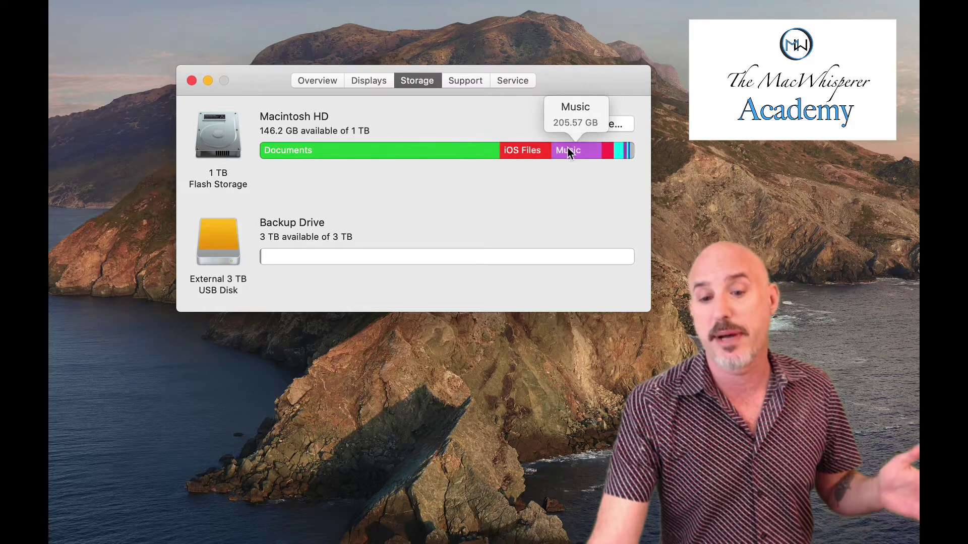
mouse_move(606, 152)
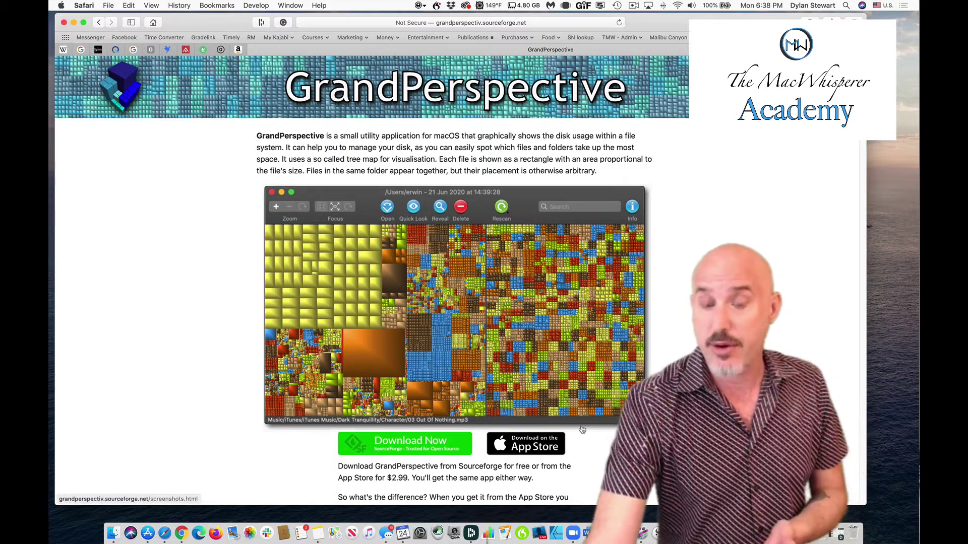
Step: Download GrandPerspective for free from SourceForge and close the browser window
scroll(583, 429, down, 2)
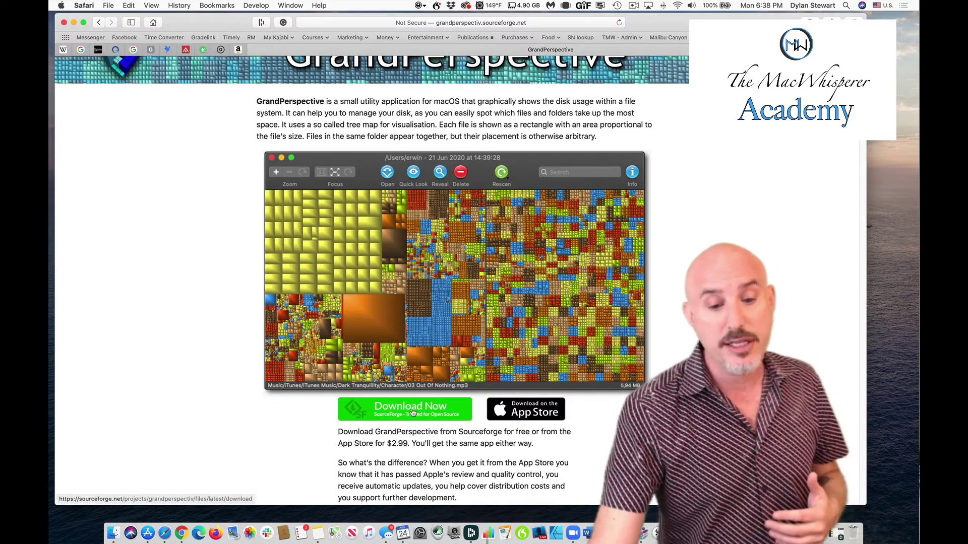
click(412, 412)
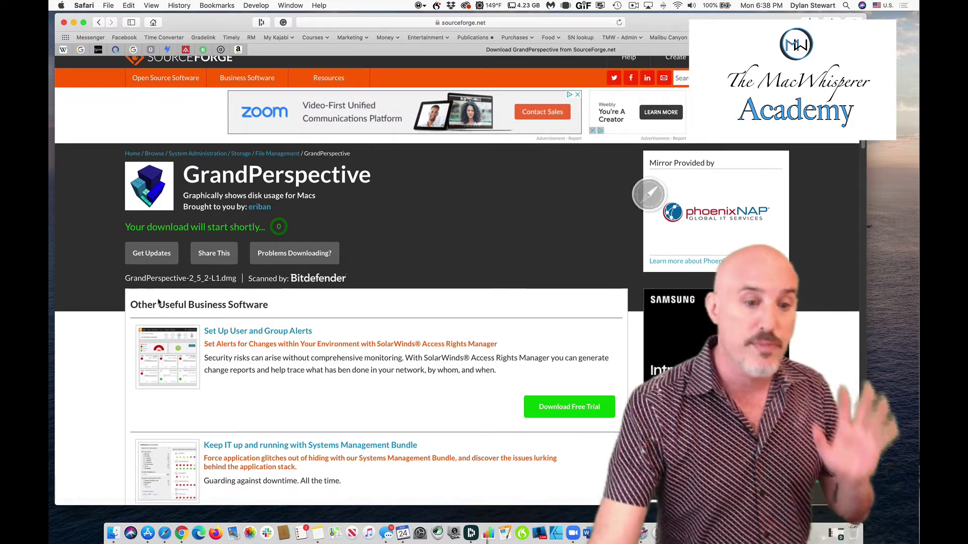
click(64, 23)
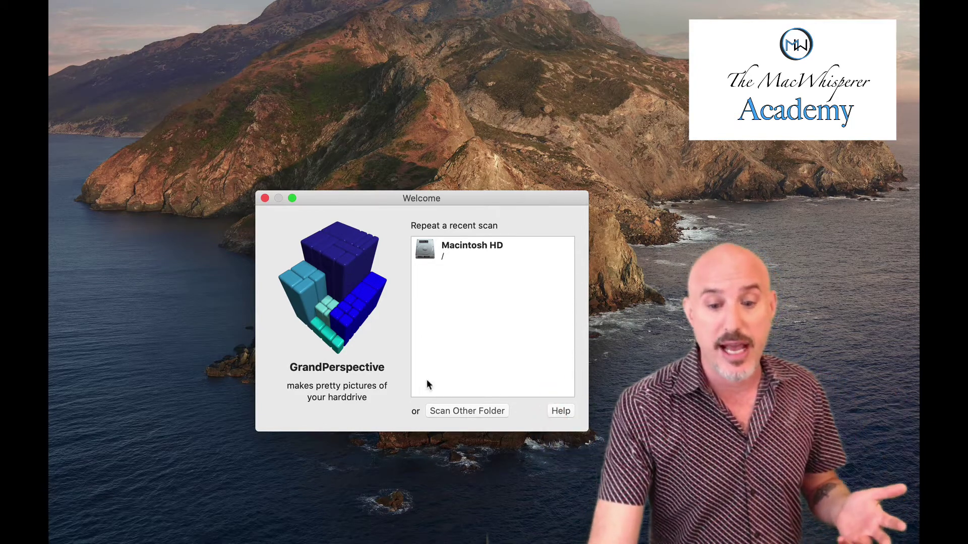
Step: Scan the whole Macintosh HD drive in GrandPerspective as another folder to map its disk usage
click(459, 412)
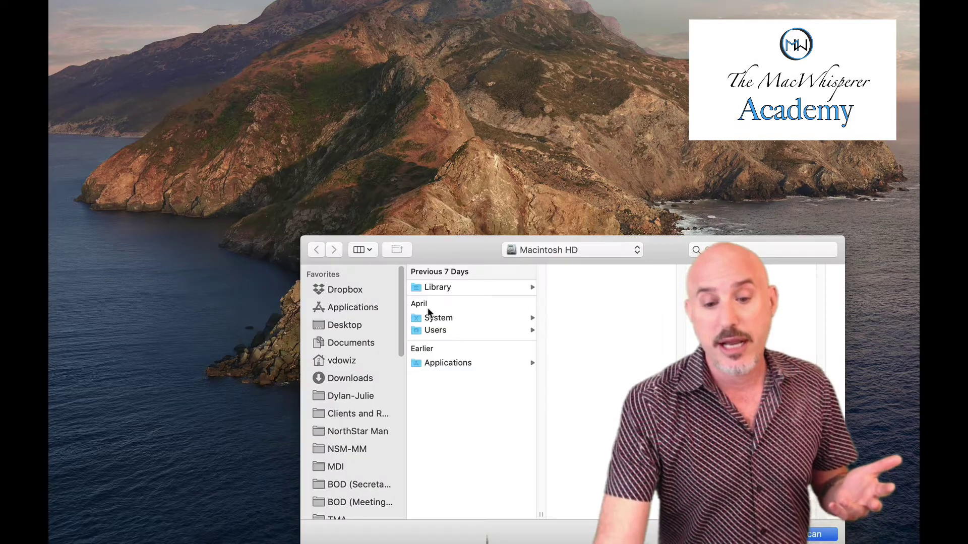
drag(442, 255, 314, 81)
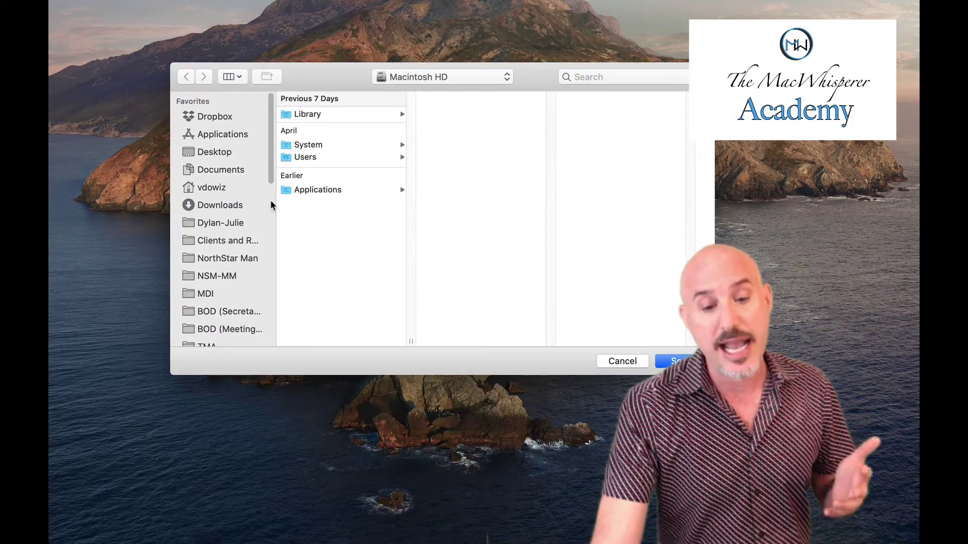
scroll(247, 213, down, 10)
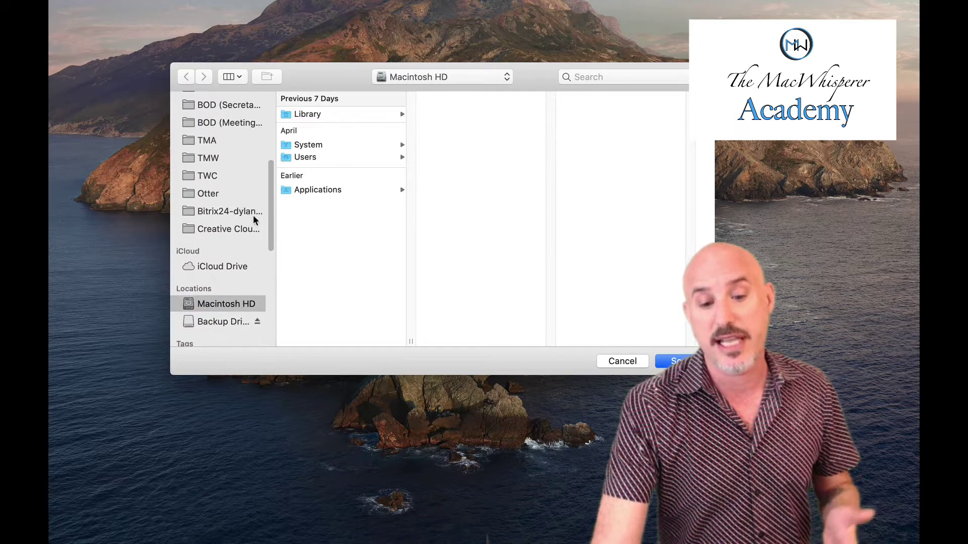
scroll(254, 215, down, 4)
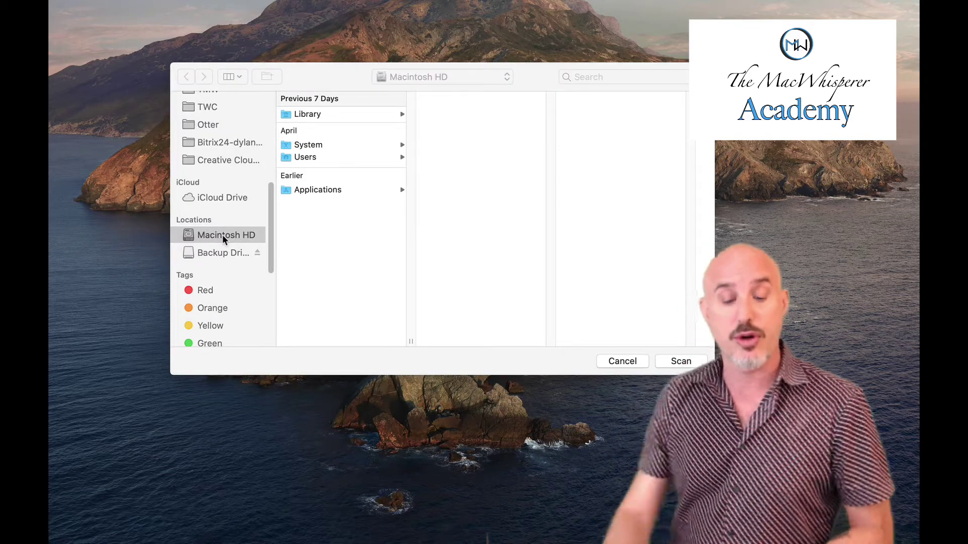
click(219, 232)
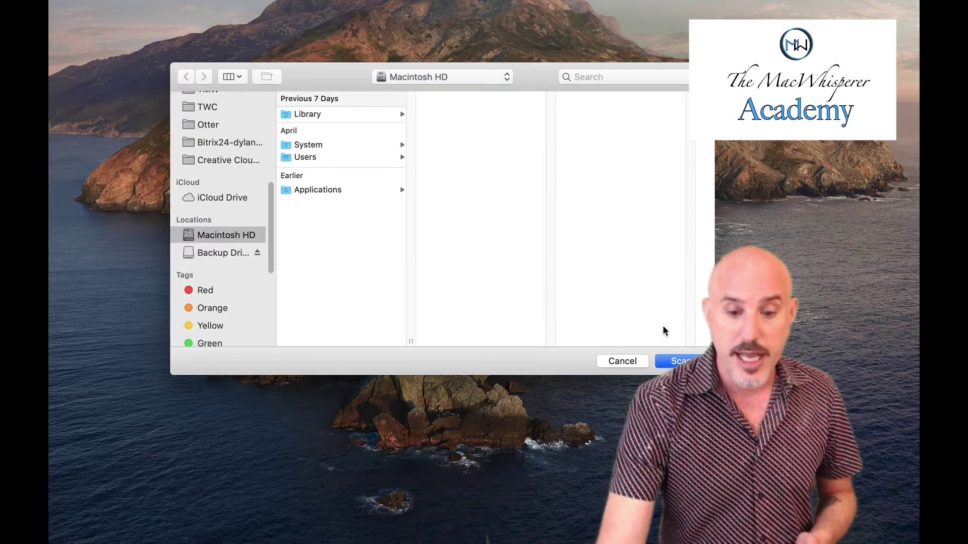
click(679, 361)
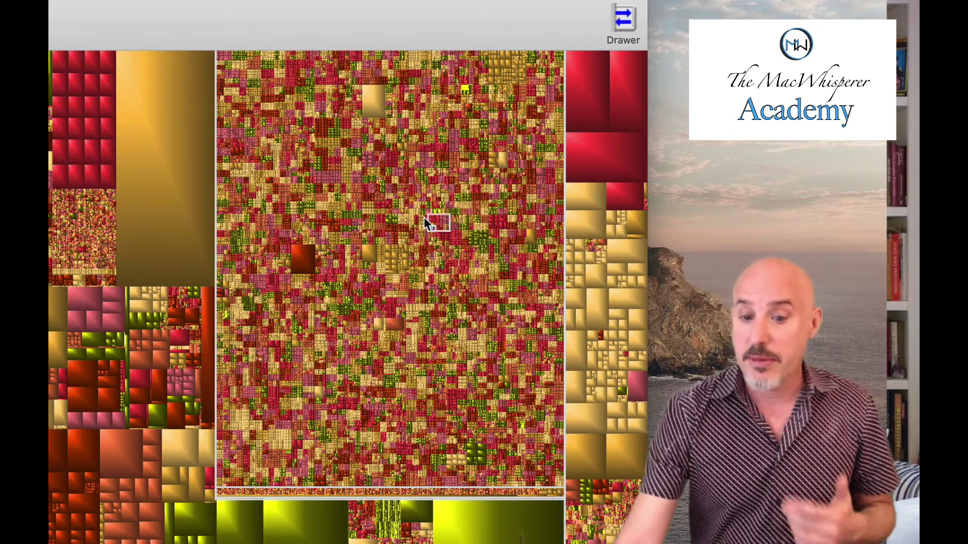
Step: Reveal the large Screenflow block in Finder, select Zoom1.screenflow in its folder, and close the disk map
click(304, 262)
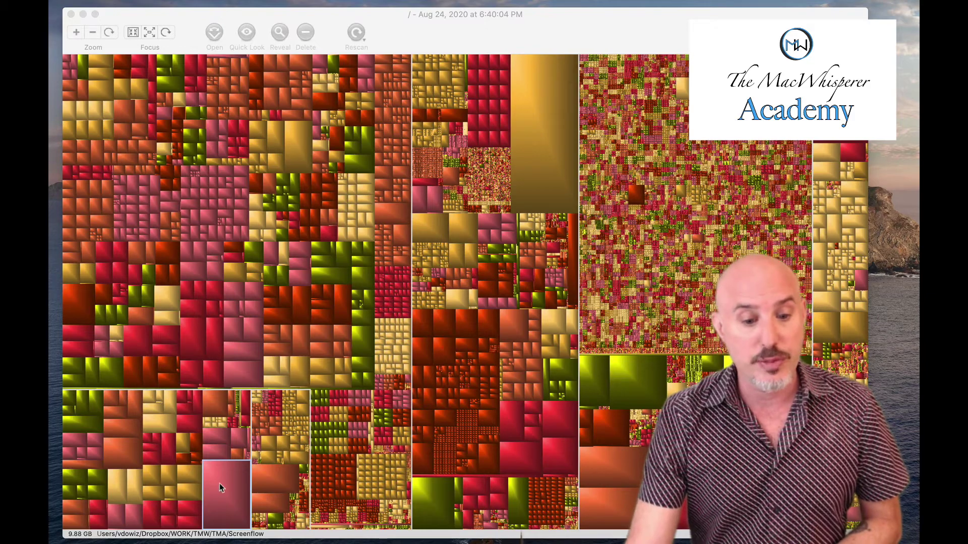
right_click(220, 485)
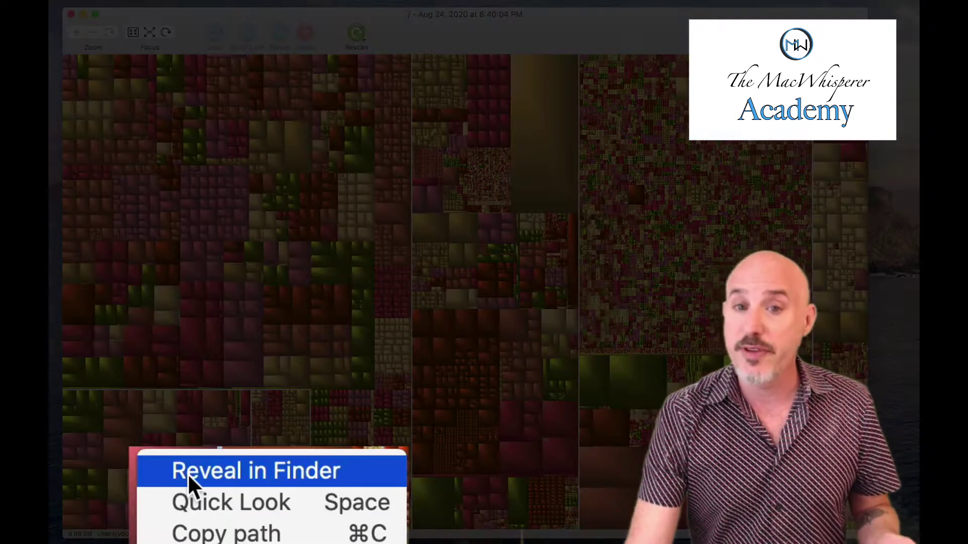
click(187, 474)
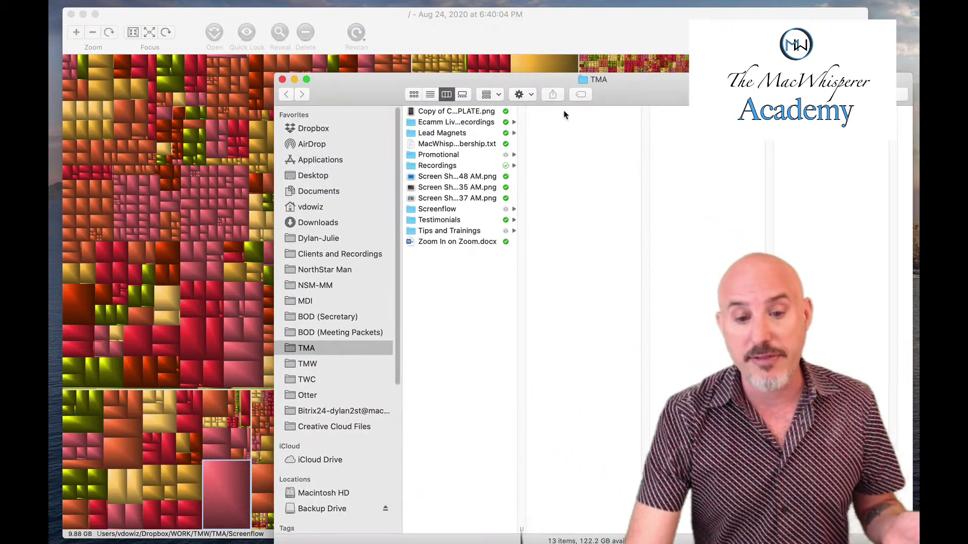
click(461, 210)
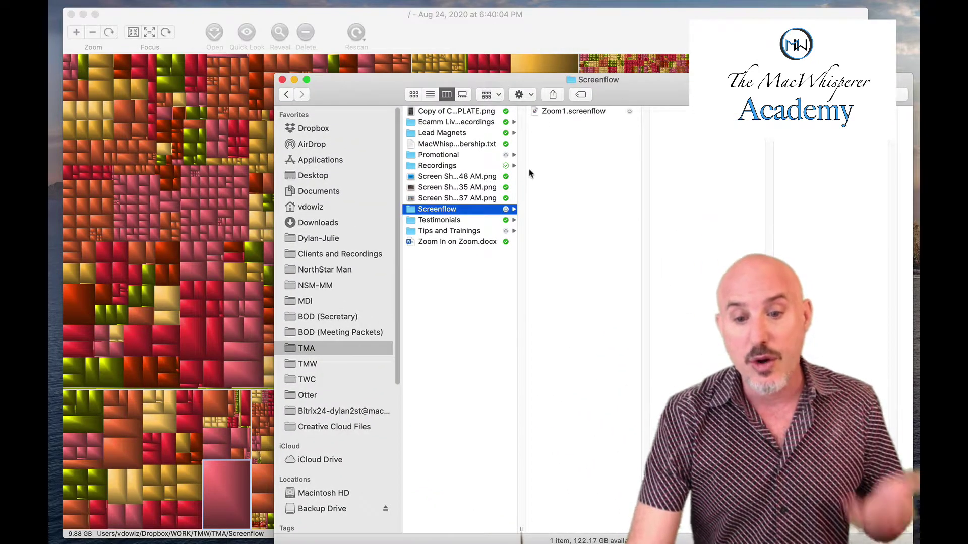
click(580, 112)
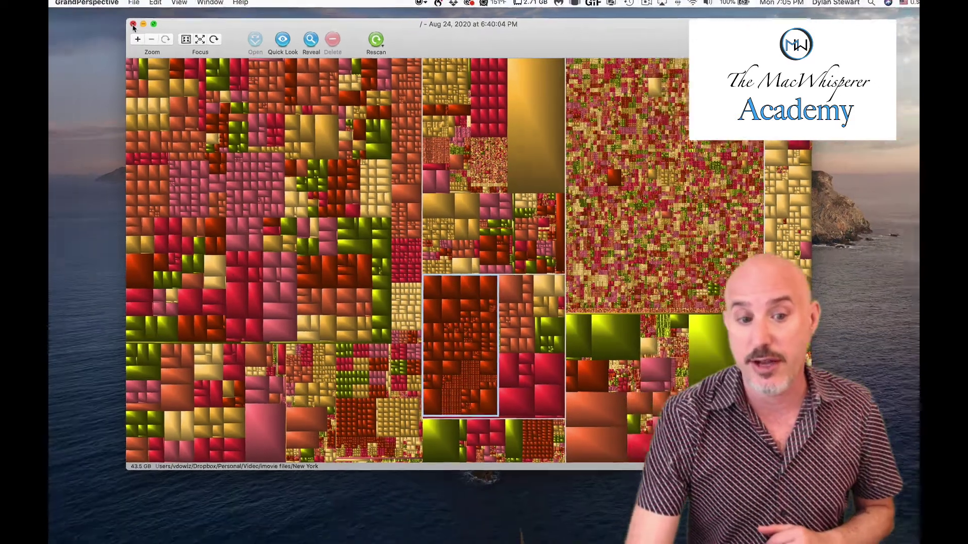
click(92, 19)
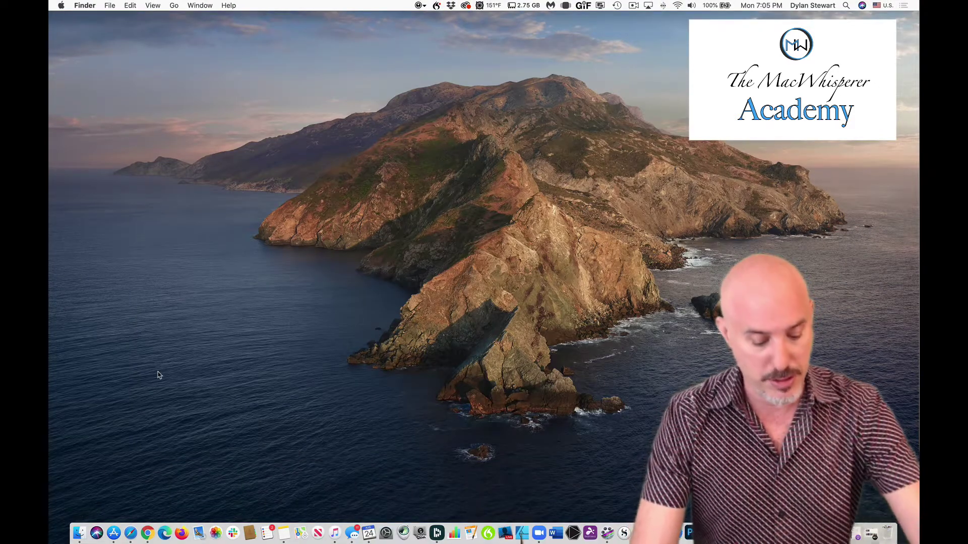
Step: Check the contents of the Downloads folder in a new Finder window, then close the window
key(super+n)
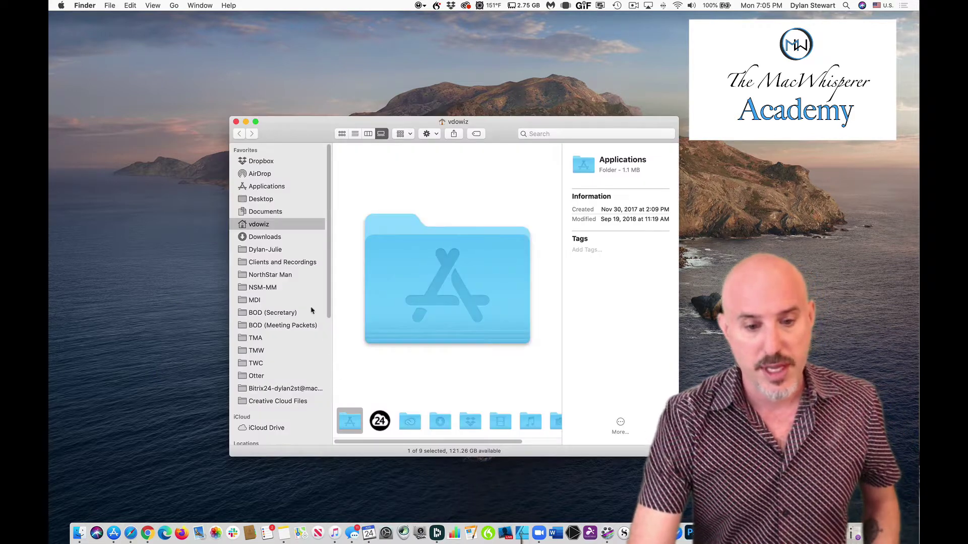
scroll(272, 236, down, 2)
scroll(273, 236, down, 2)
click(271, 204)
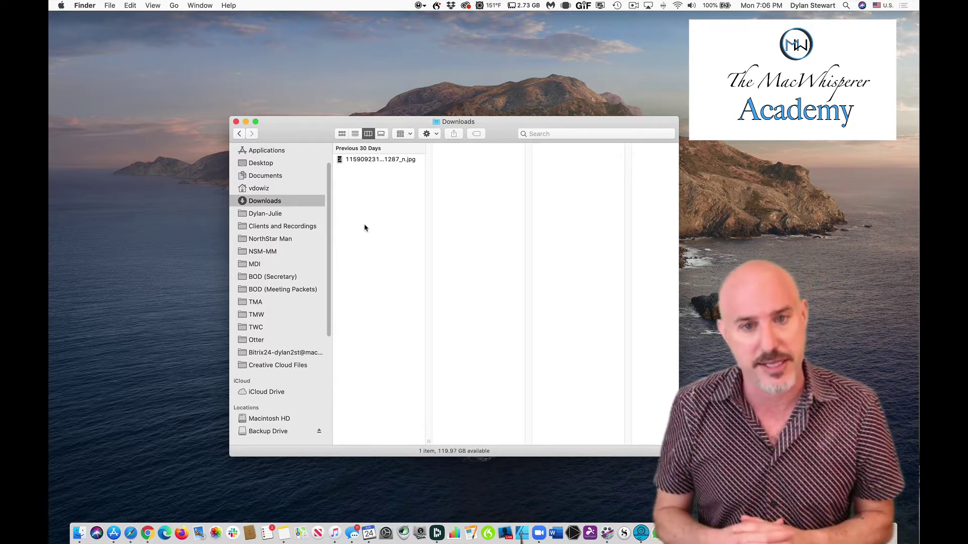
click(235, 122)
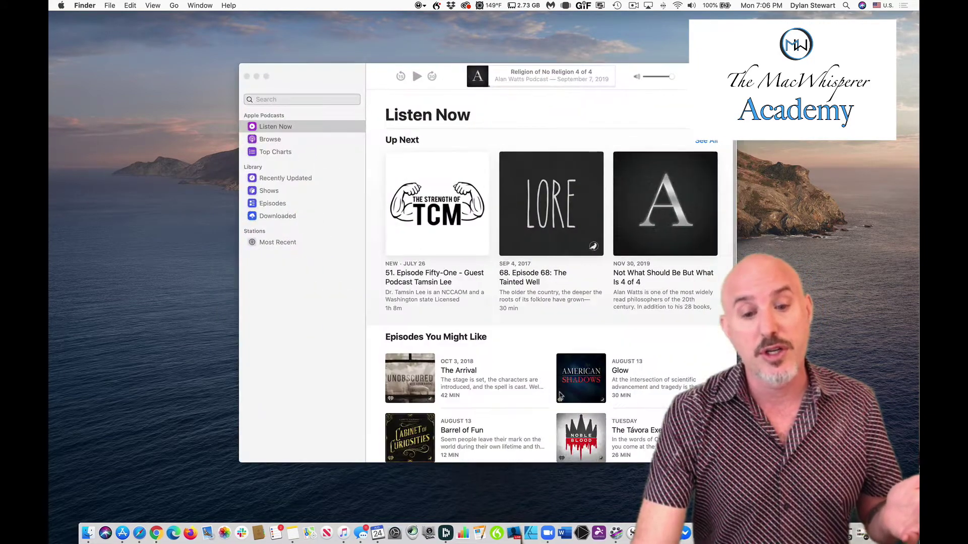
Step: Delete the downloaded episode "Not What Should Be But What Is 4 of 4" from the Podcasts library
click(343, 200)
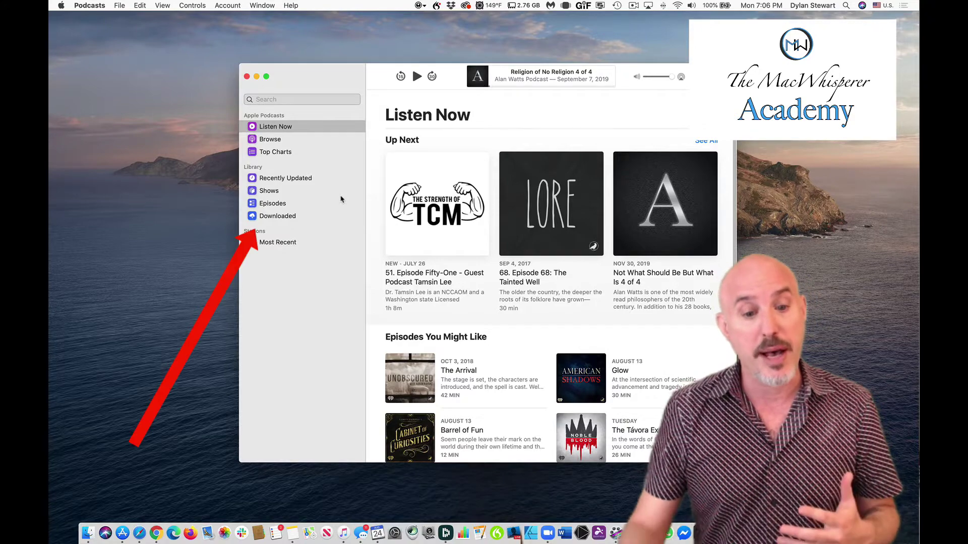
click(282, 220)
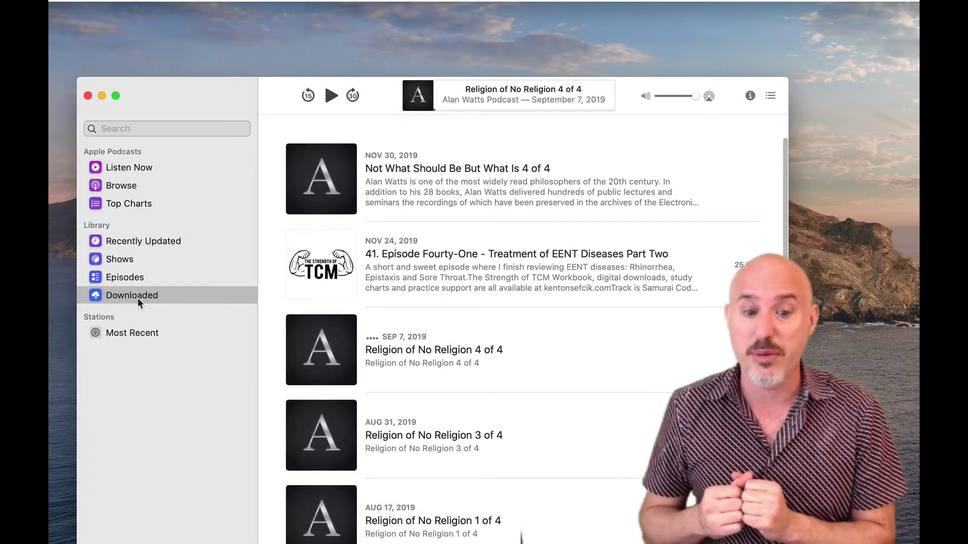
mouse_move(716, 176)
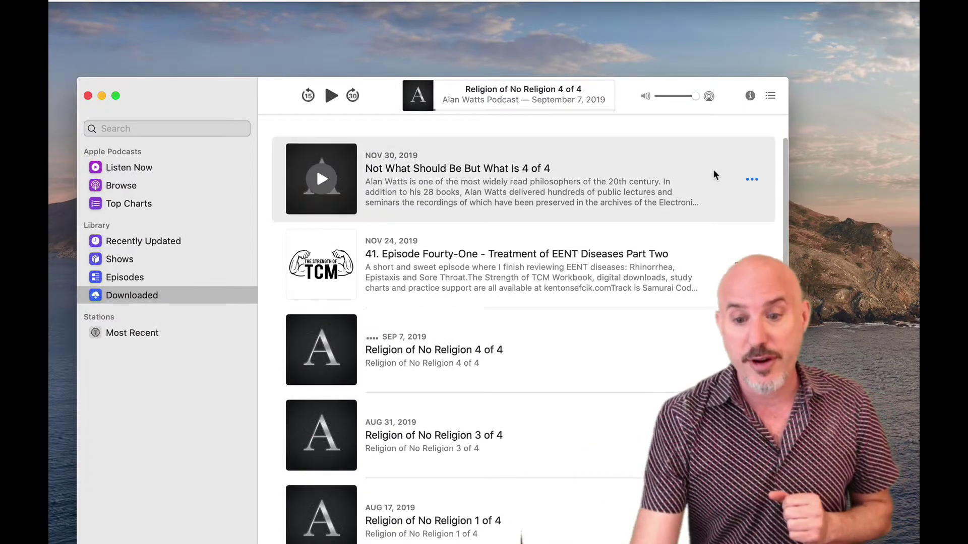
click(751, 181)
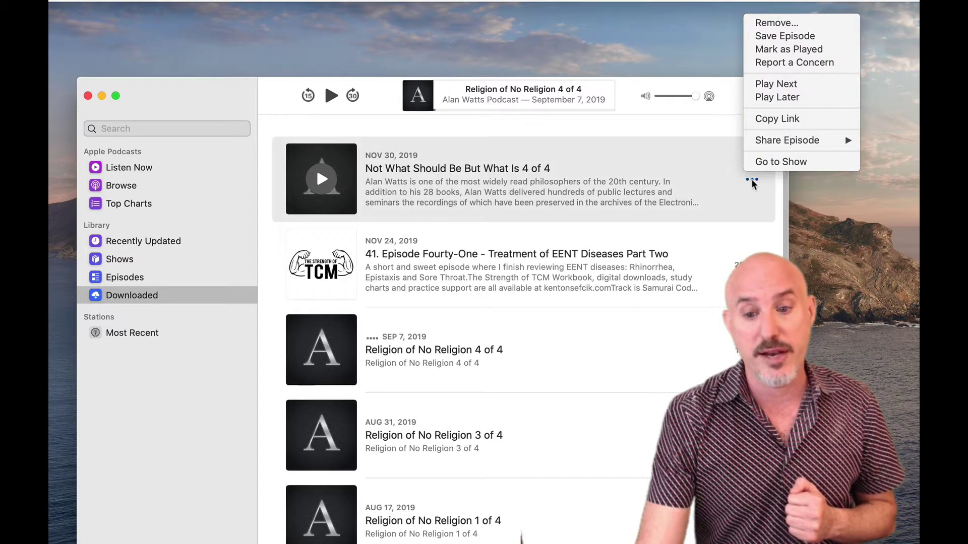
click(772, 29)
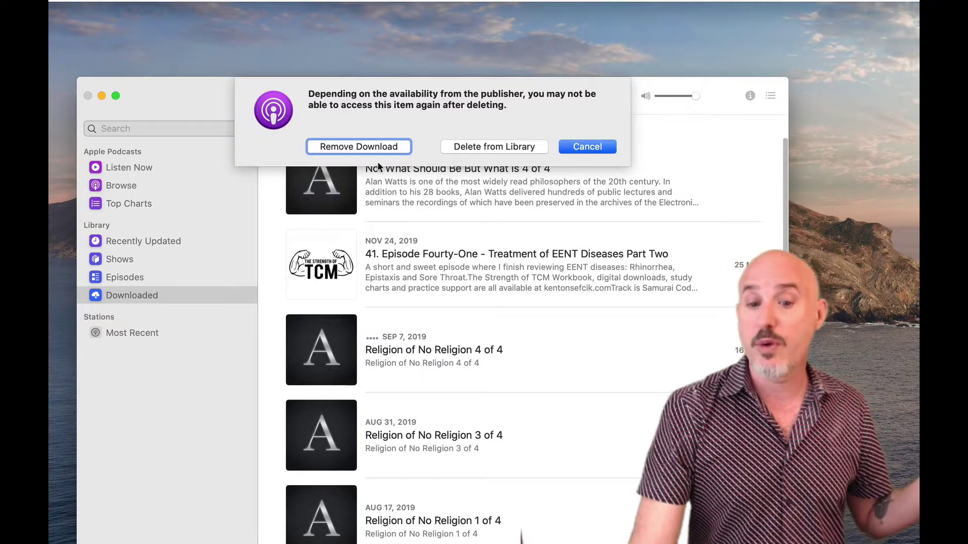
click(498, 149)
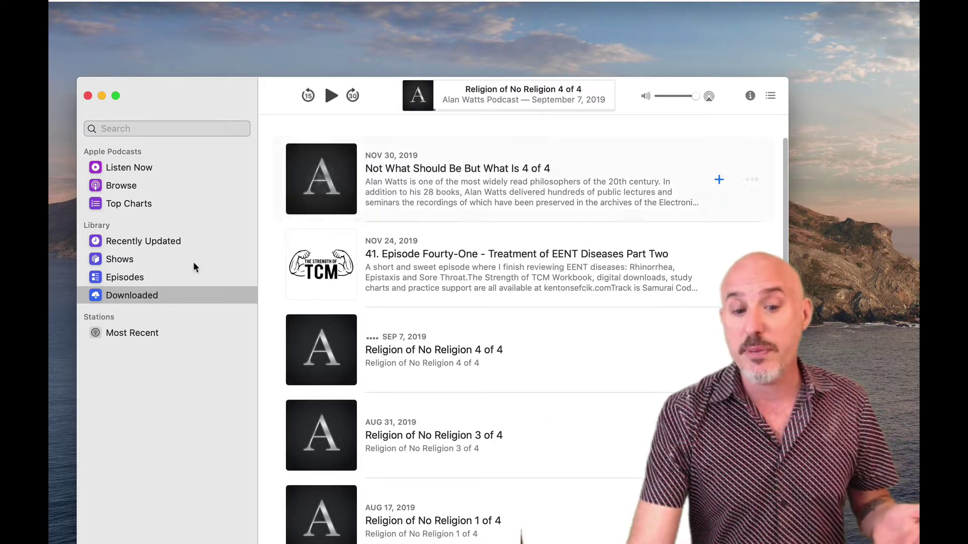
Step: Show the subscribed shows in the Podcasts library and check the available options for Lore and The Minimalists Private Podcast
click(126, 265)
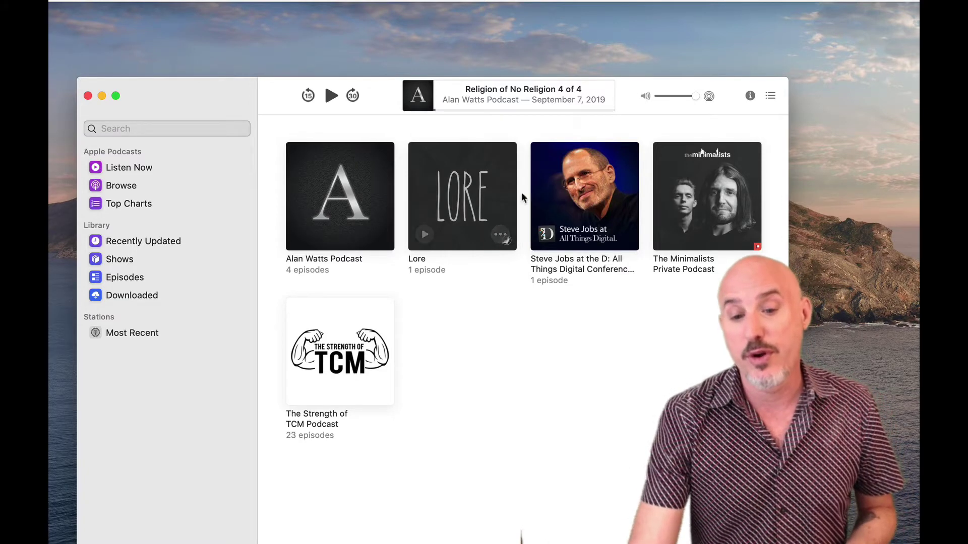
click(500, 235)
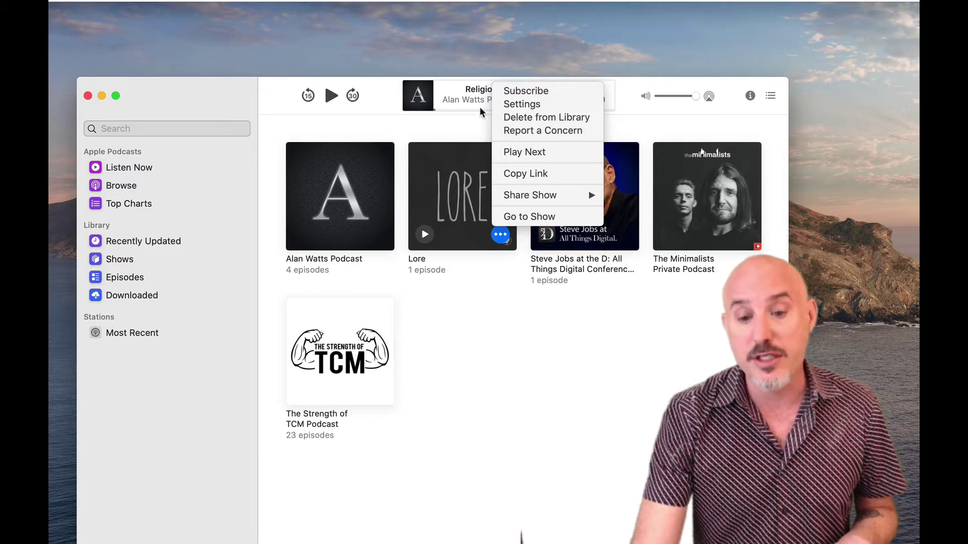
click(458, 132)
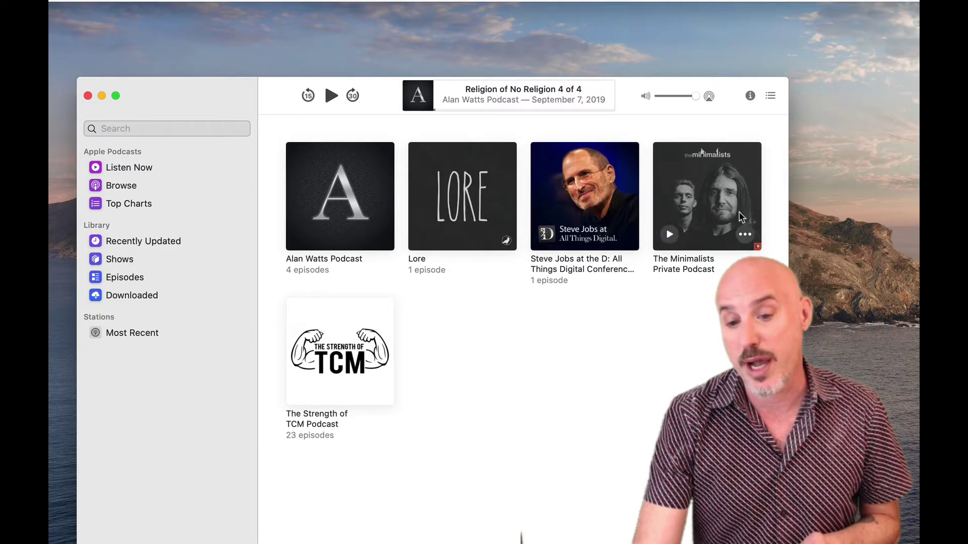
click(745, 235)
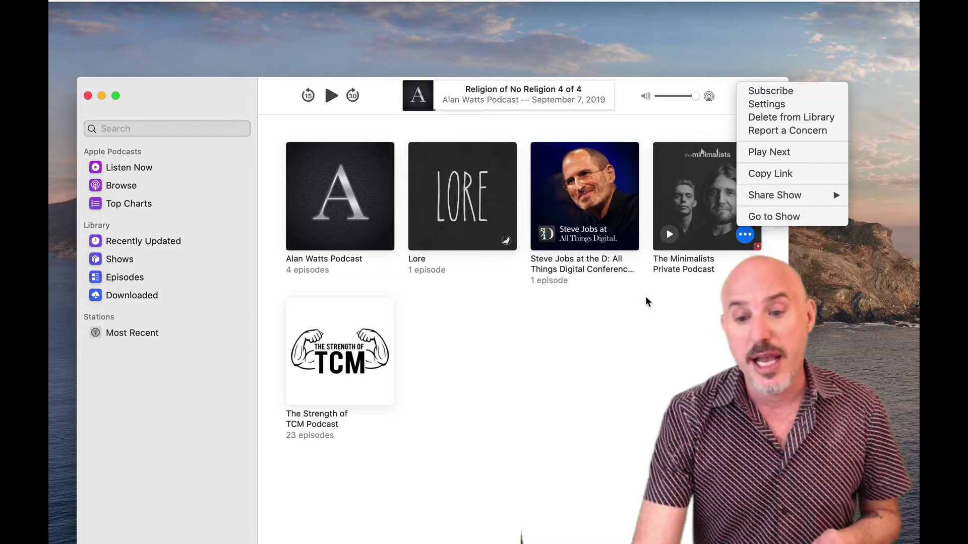
click(653, 355)
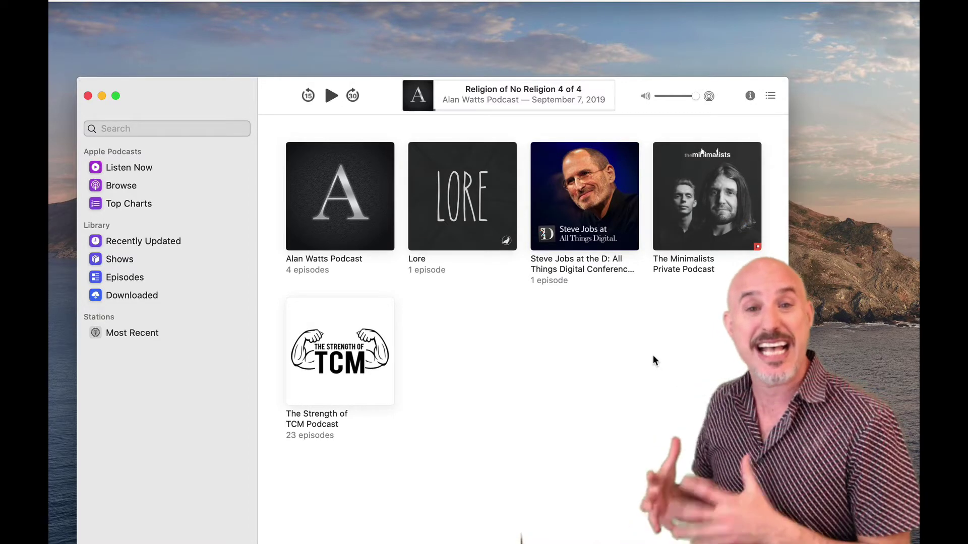
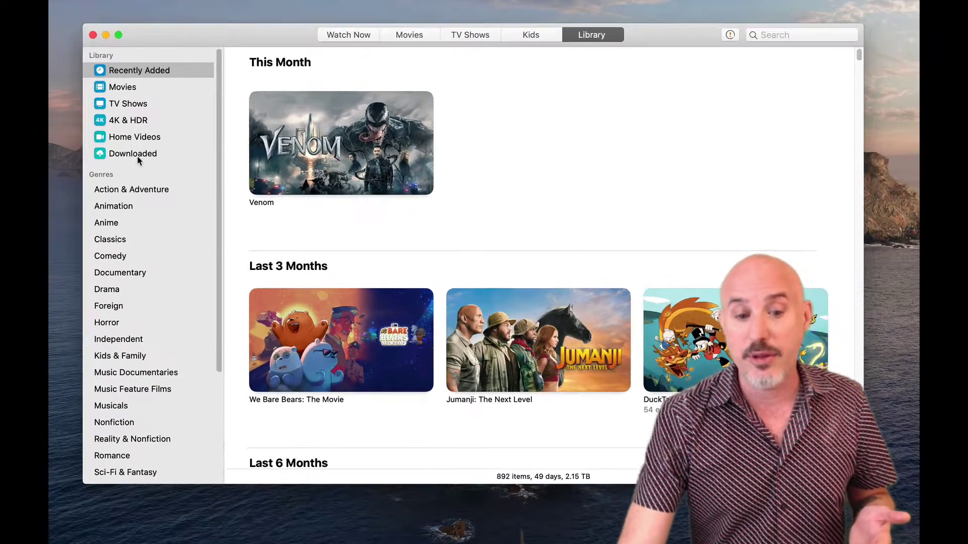
Step: In the TV app's downloaded items, delete DuckTales from the library and move its files to the Trash
click(132, 154)
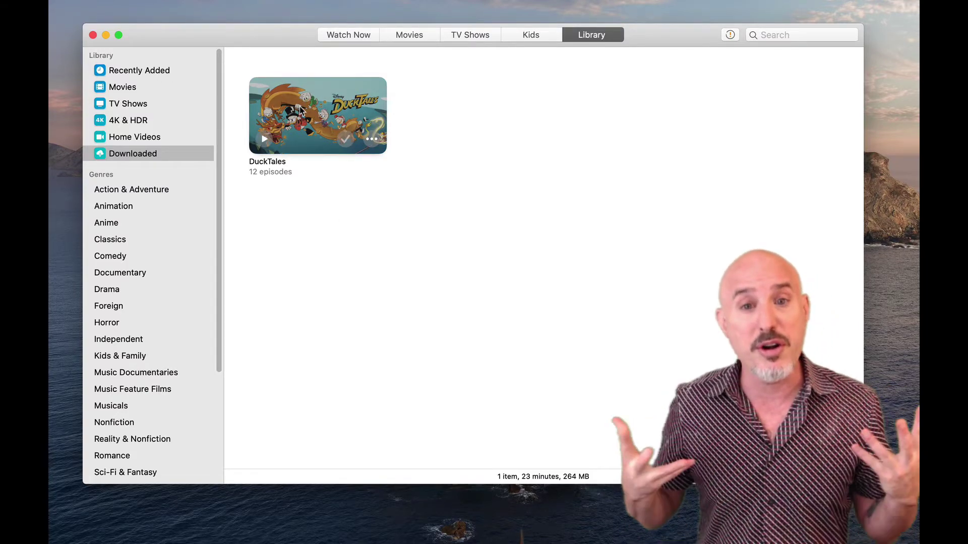
click(372, 140)
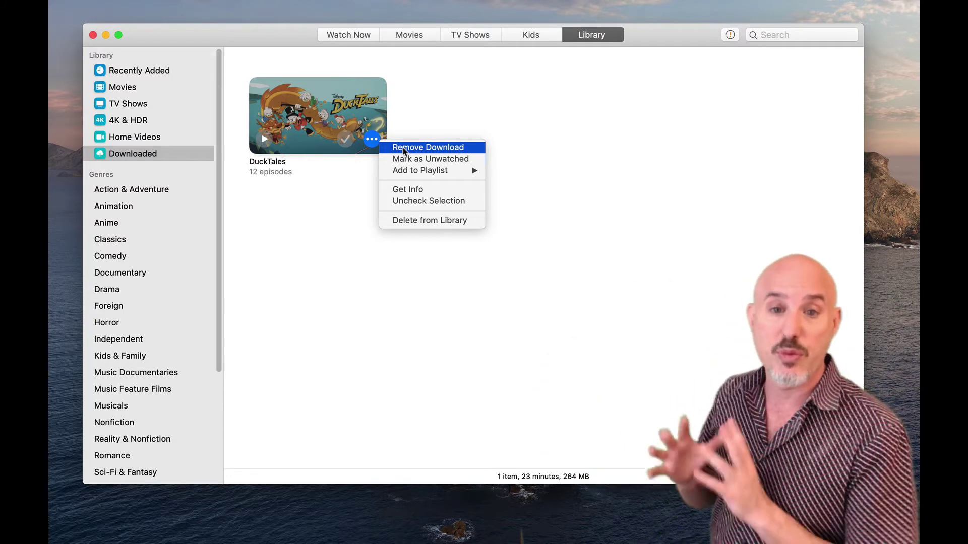
click(416, 222)
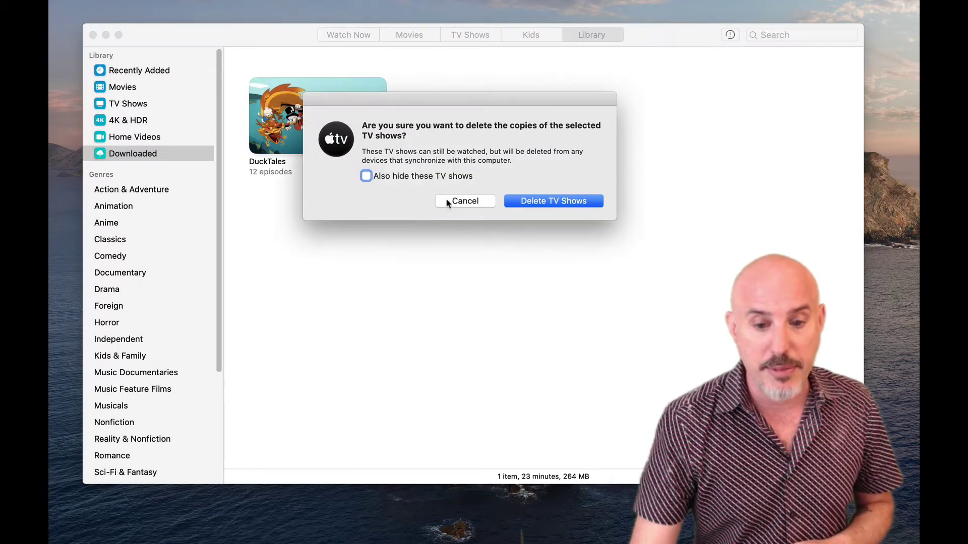
click(553, 201)
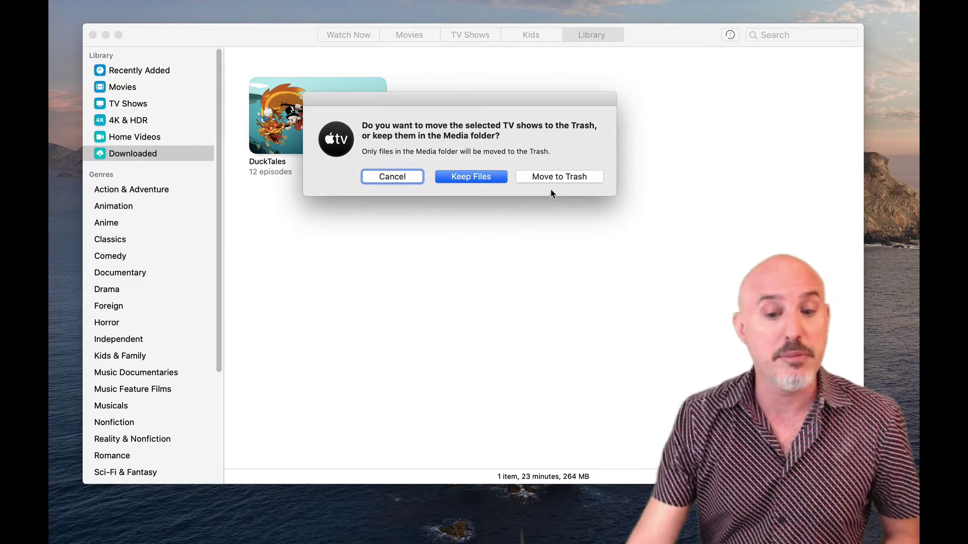
click(553, 179)
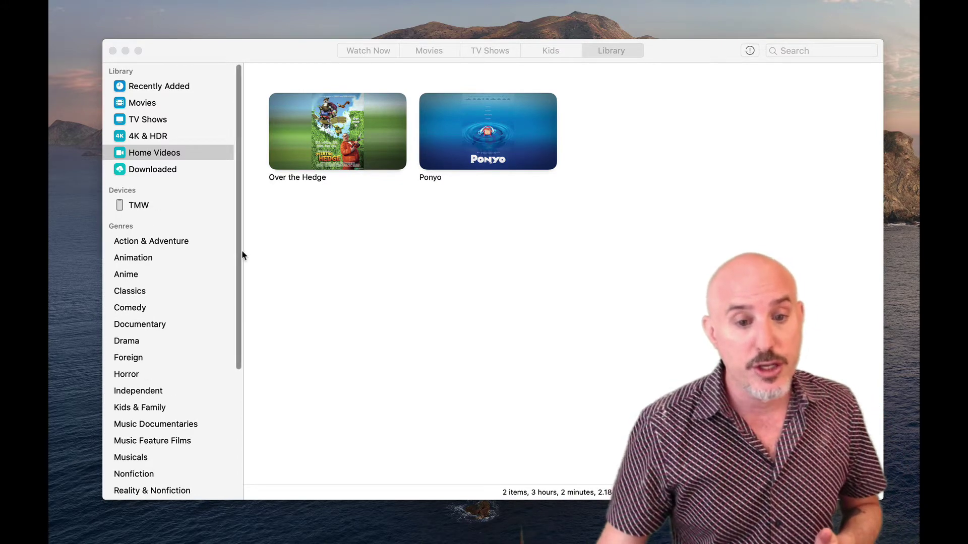
Step: Open the connected iPhone TMW in a Finder window and bring up its list of device backups
click(181, 537)
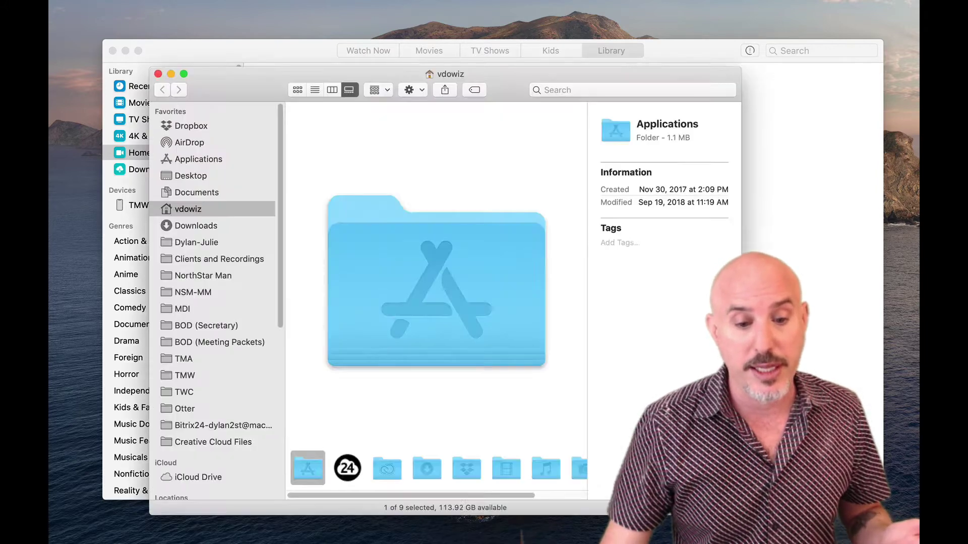
scroll(233, 380, down, 3)
scroll(222, 388, down, 1)
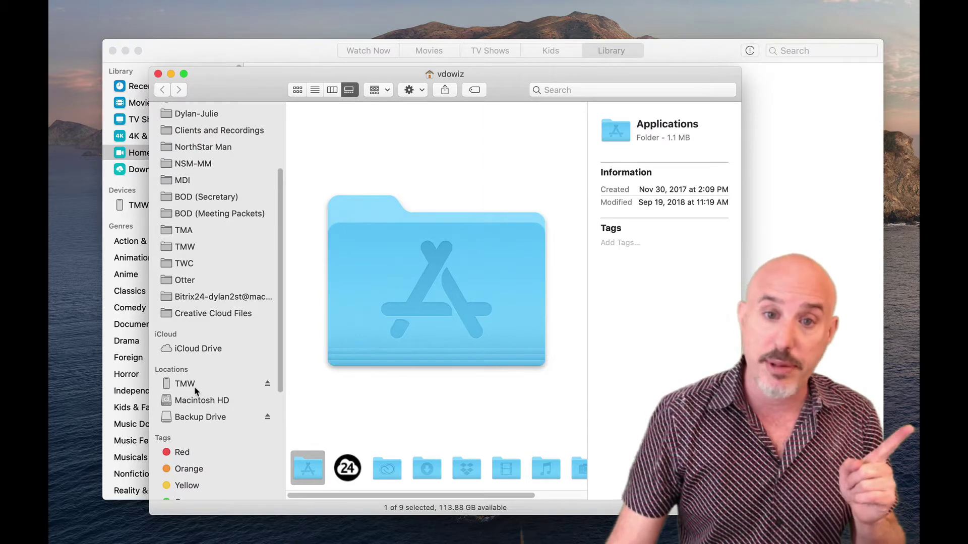
click(194, 387)
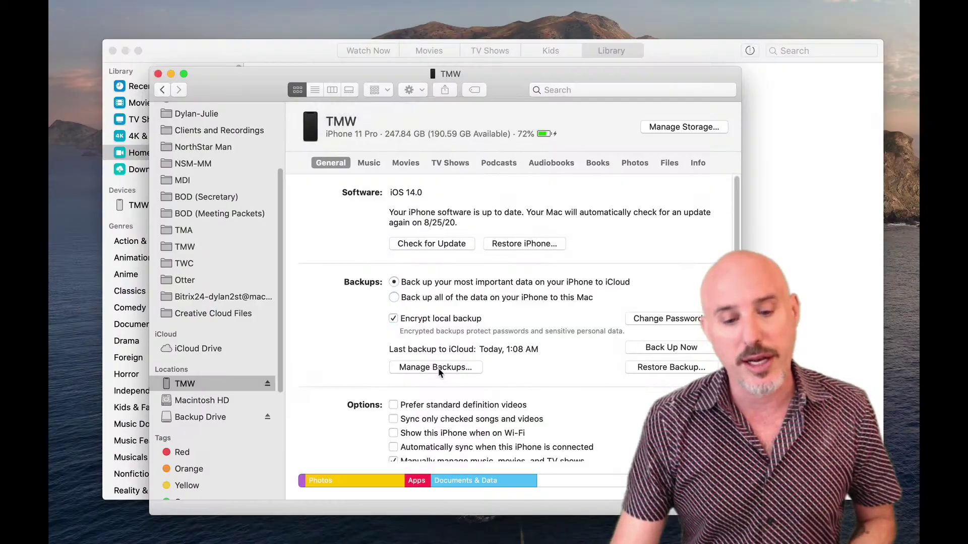
click(444, 370)
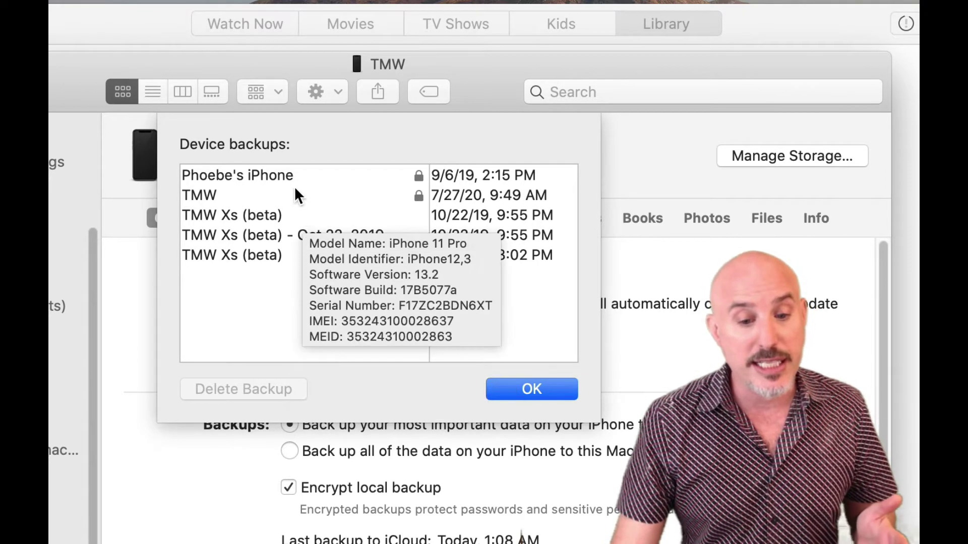
Step: Delete the archived device backup named "TMW Xs (beta) - Oct 22, 2019" and confirm the deletion
mouse_move(291, 181)
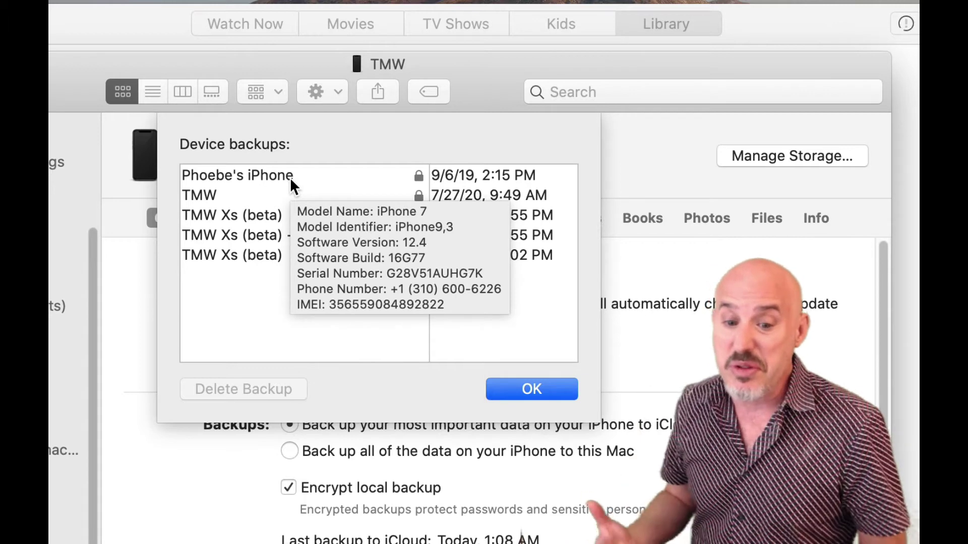
scroll(290, 194, down, 1)
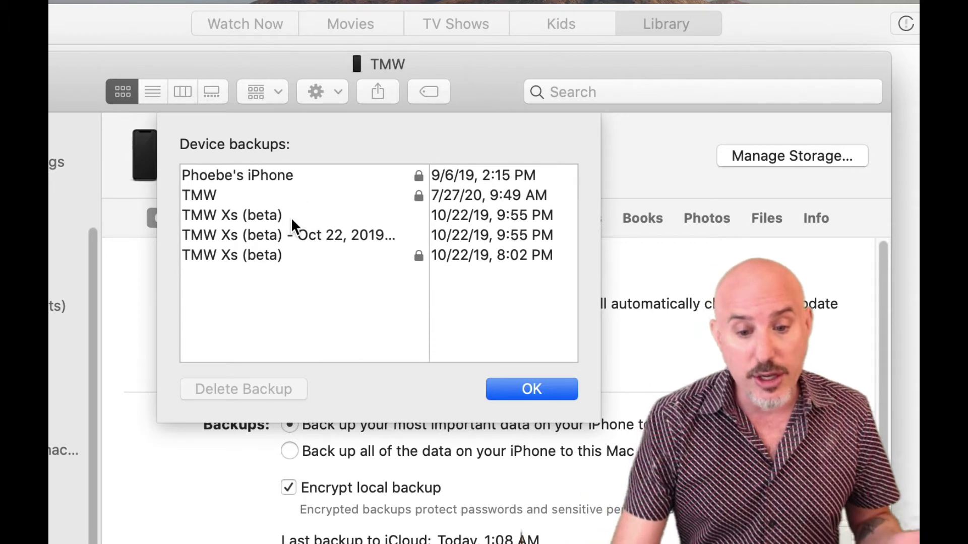
click(291, 216)
click(289, 231)
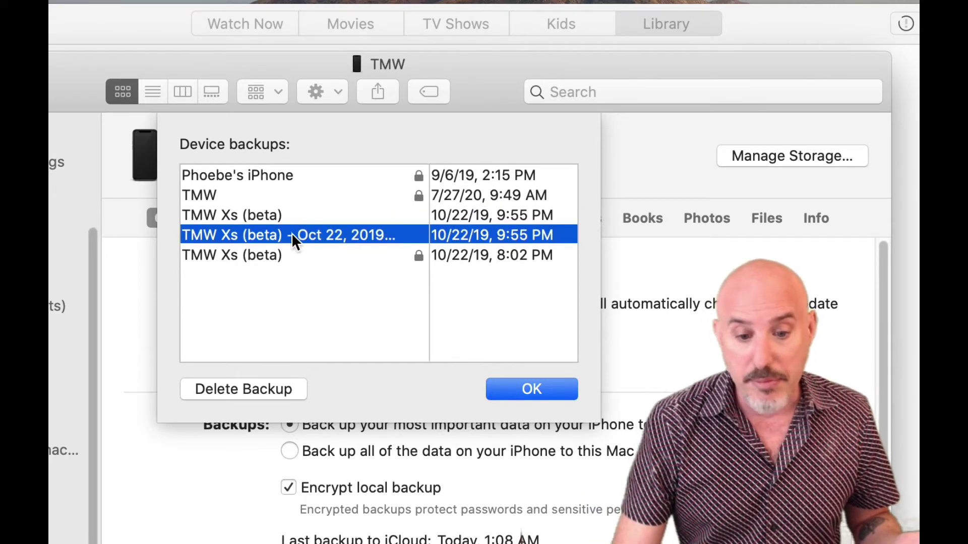
click(256, 396)
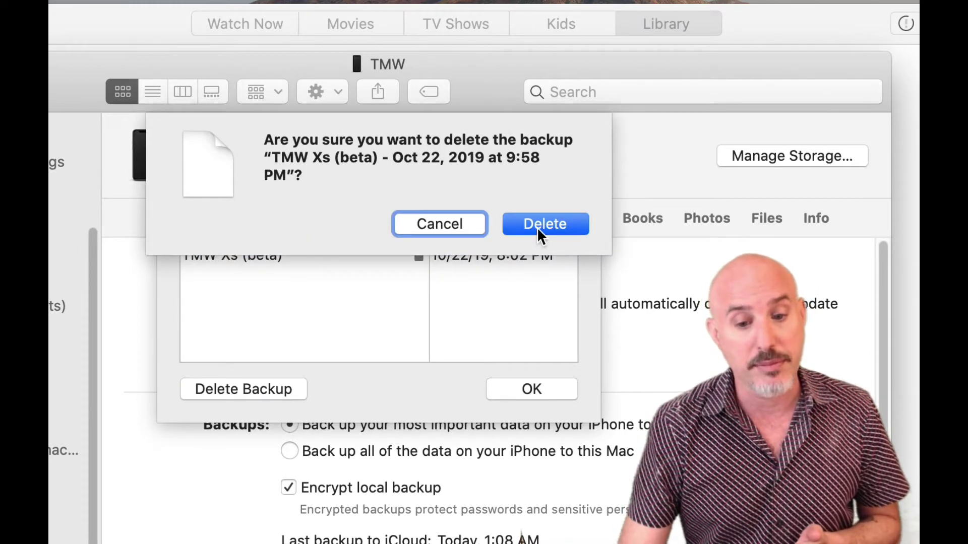
click(537, 225)
Step: Try to delete the locked TMW Xs (beta) backup dated 10/22/19, 8:02 PM
click(255, 233)
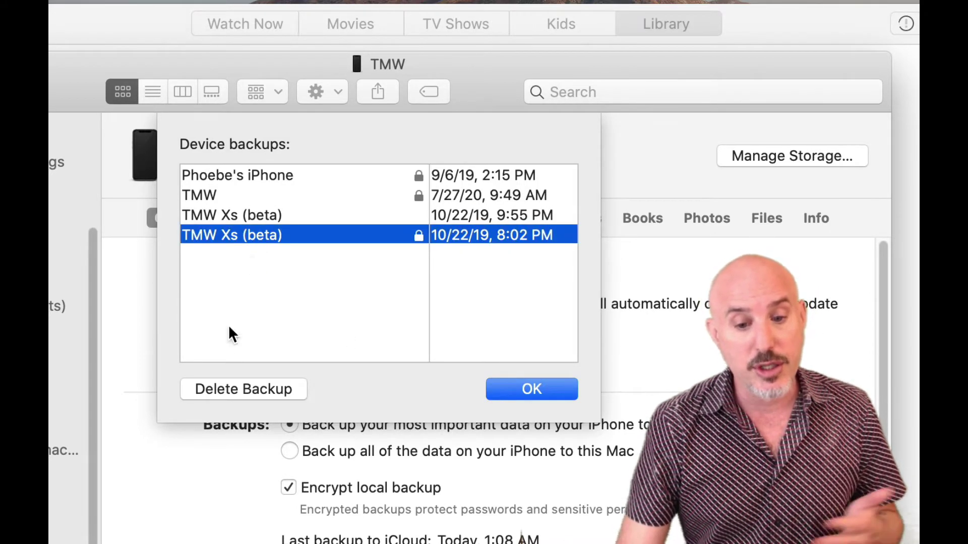
click(220, 390)
click(547, 226)
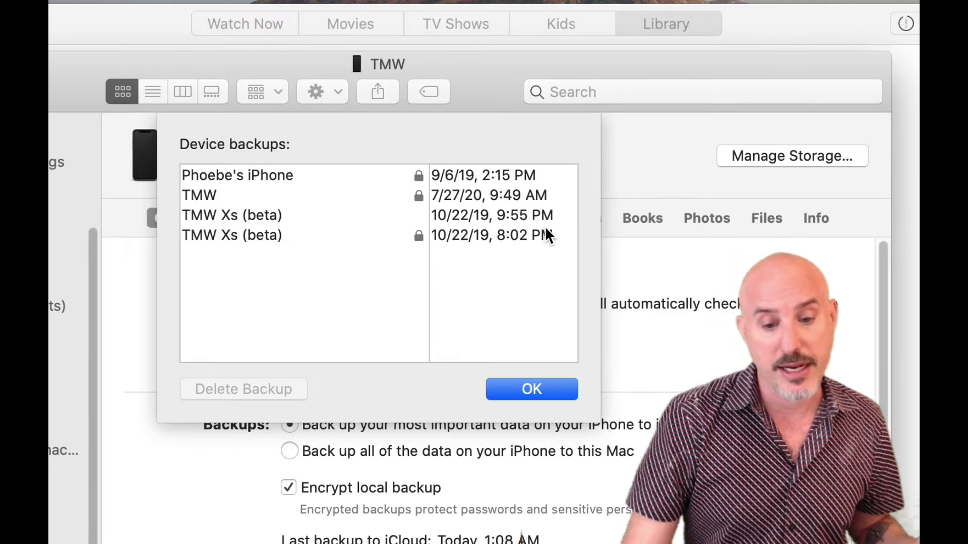
Step: Delete the TMW Xs (beta) backup dated 10/22/19, 9:55 PM, and close the device backups list
click(447, 224)
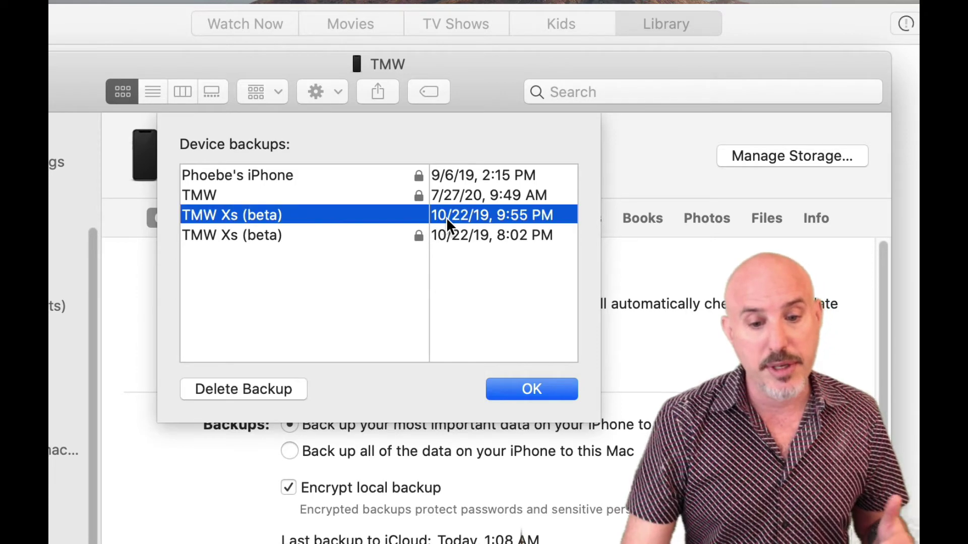
click(226, 389)
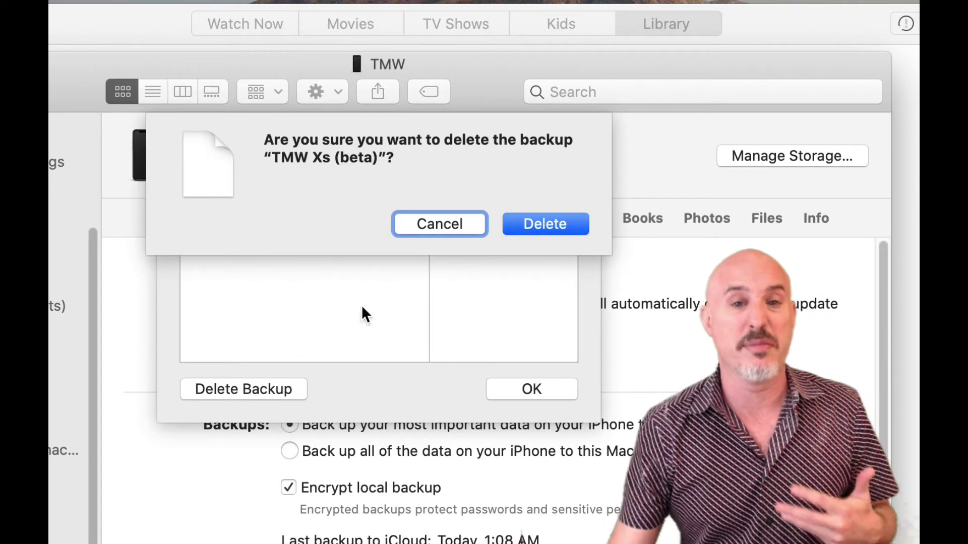
click(544, 225)
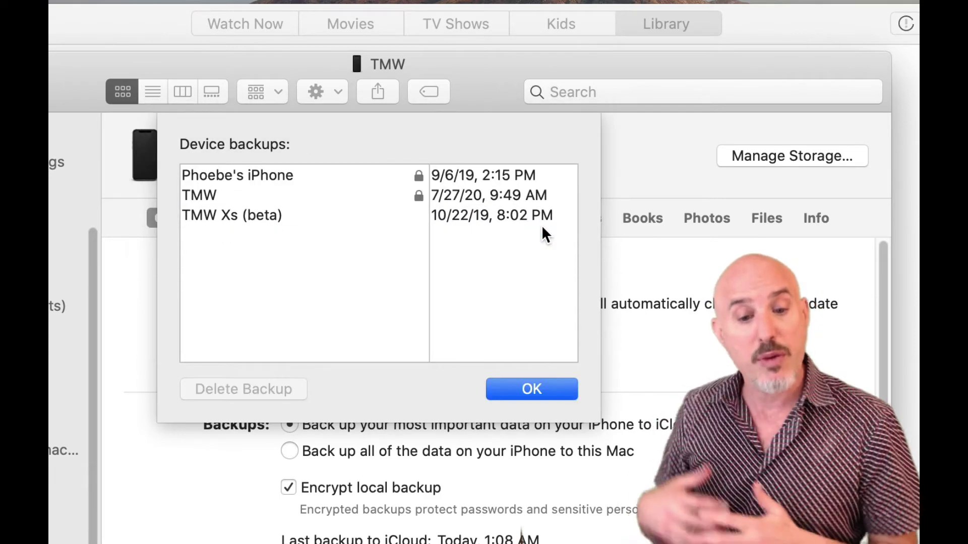
mouse_move(542, 227)
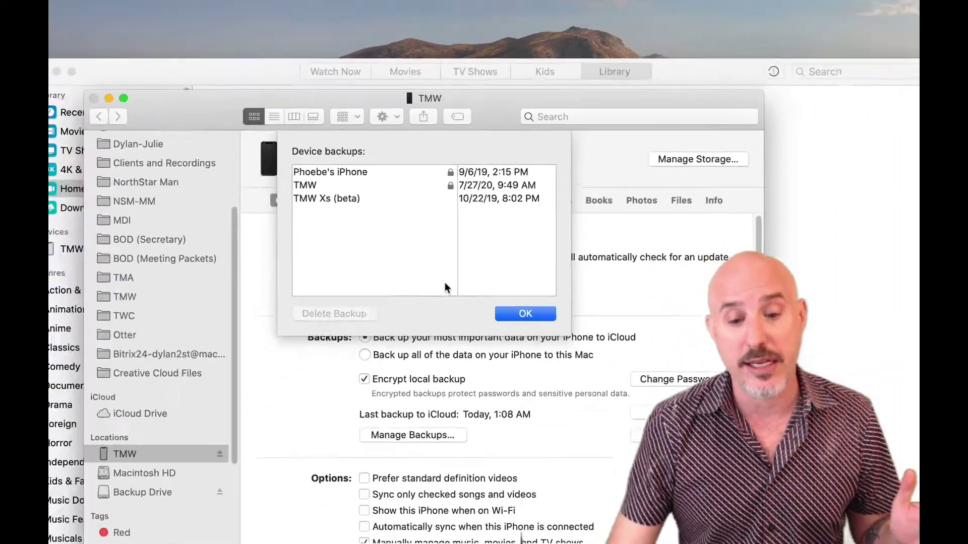
key(Return)
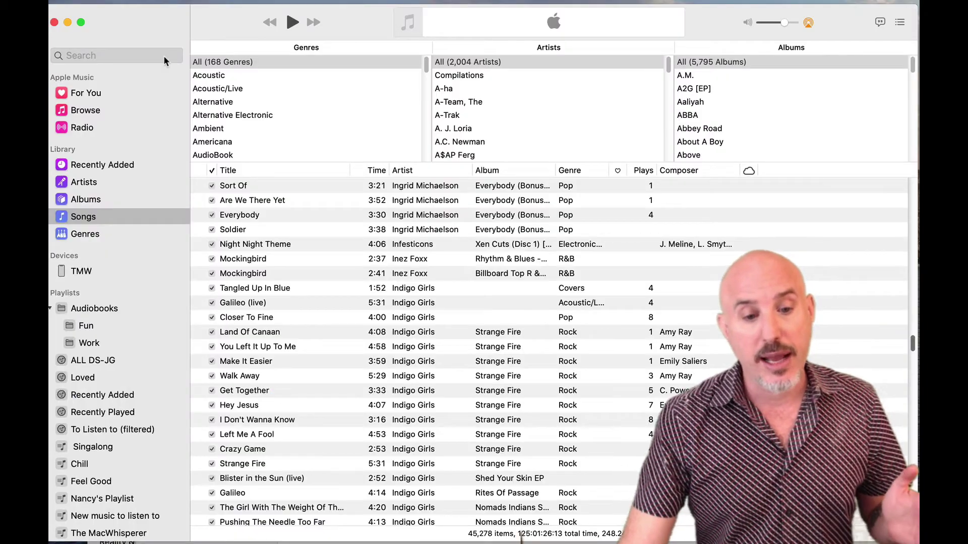
Step: Limit the Music app's library to downloaded music only and remove the download of the song "Milk The Cow"
click(65, 0)
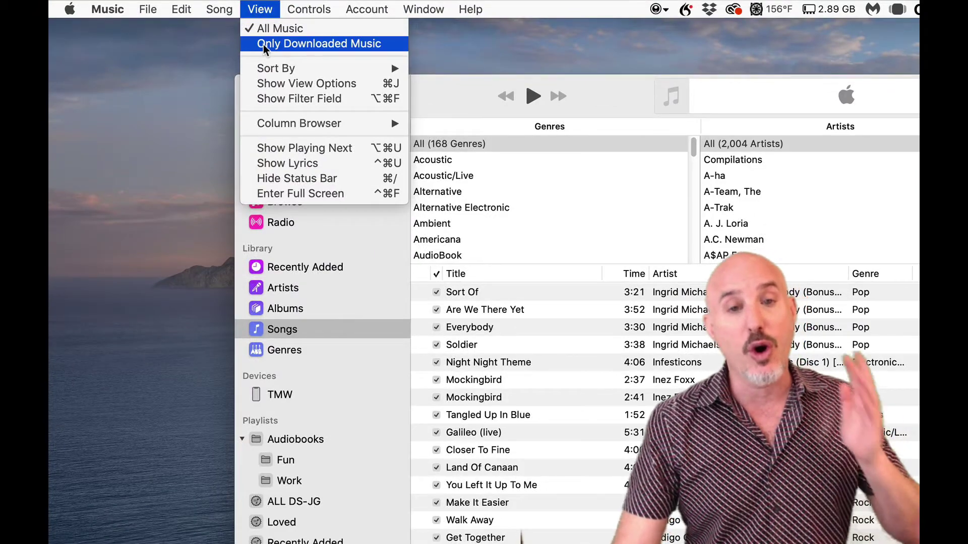
click(263, 44)
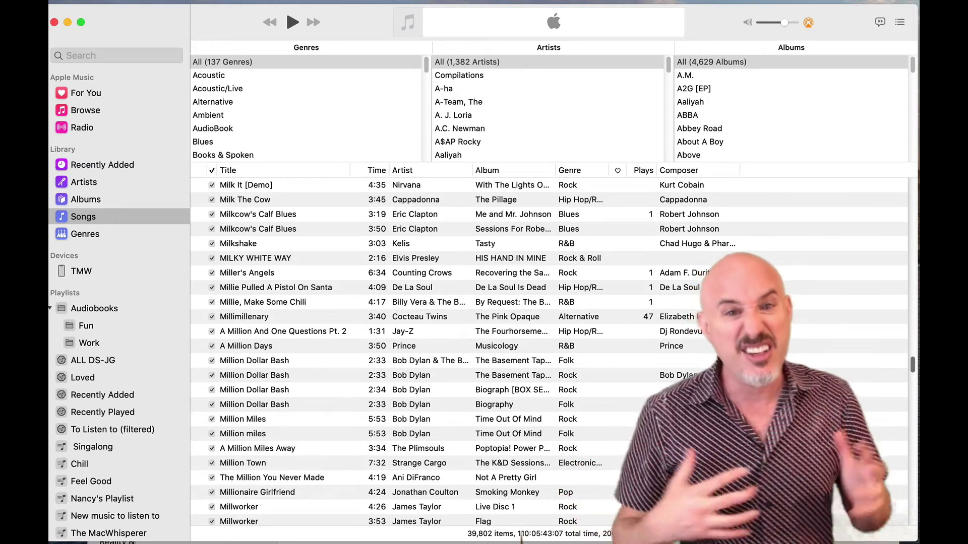
click(625, 228)
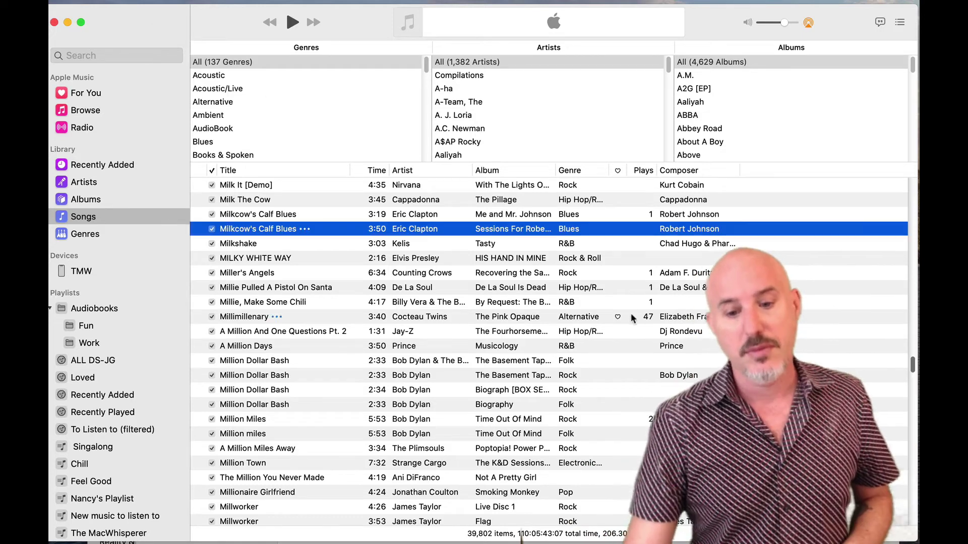
click(627, 317)
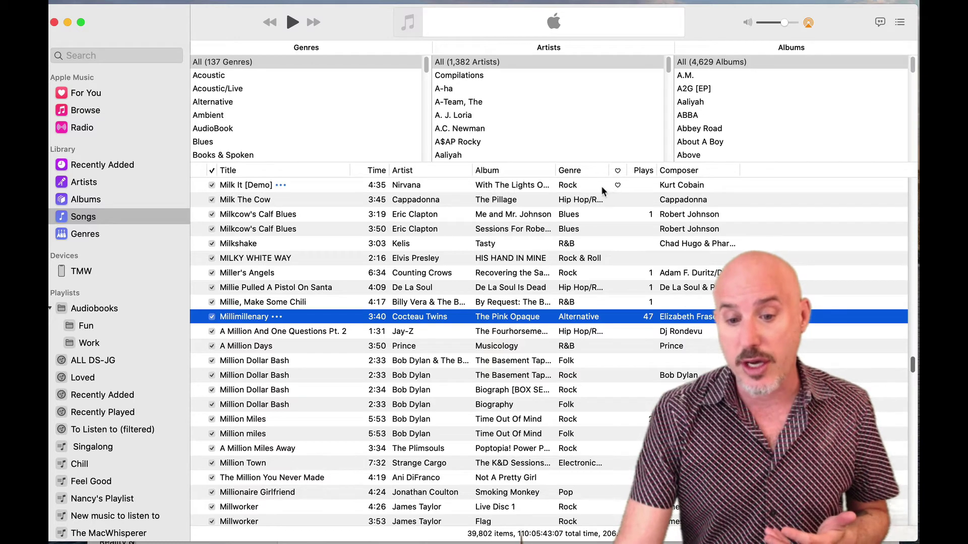
right_click(588, 200)
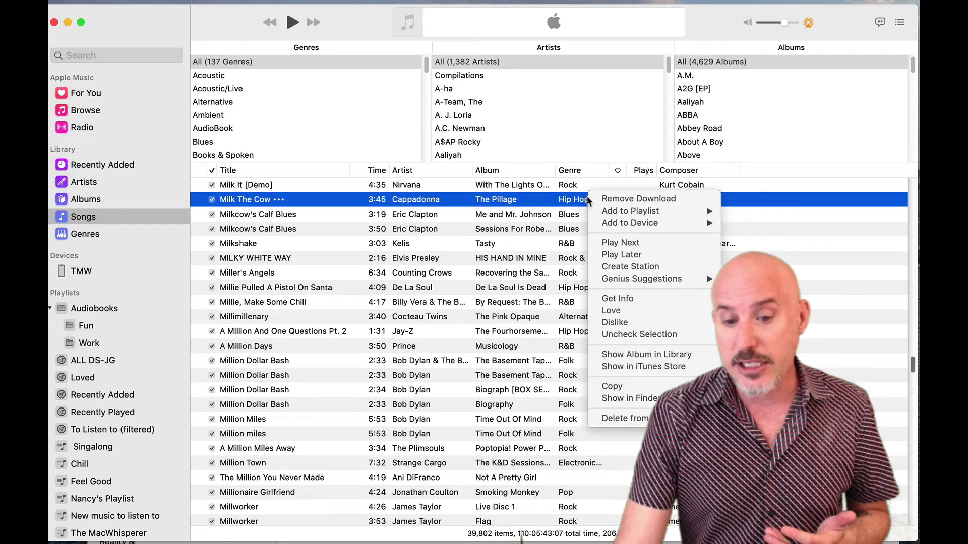
click(625, 200)
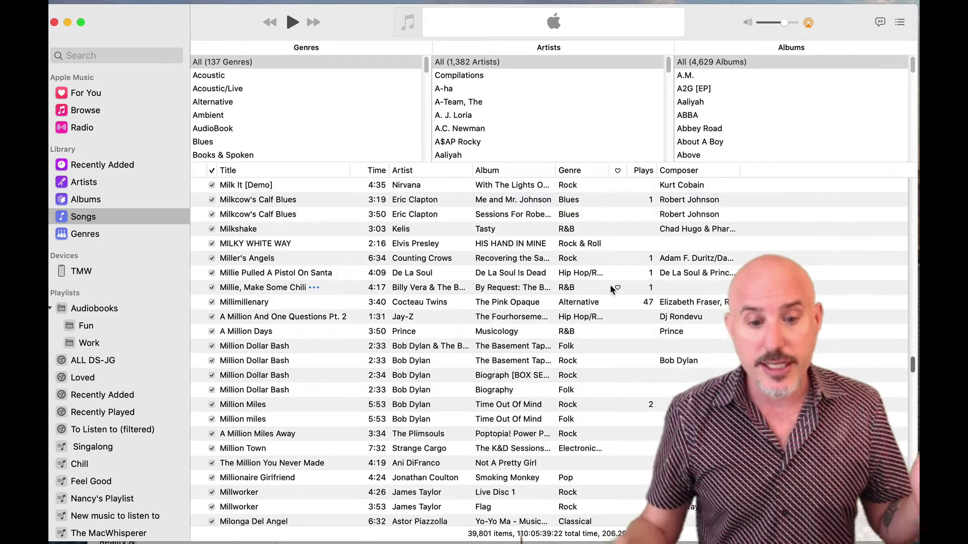